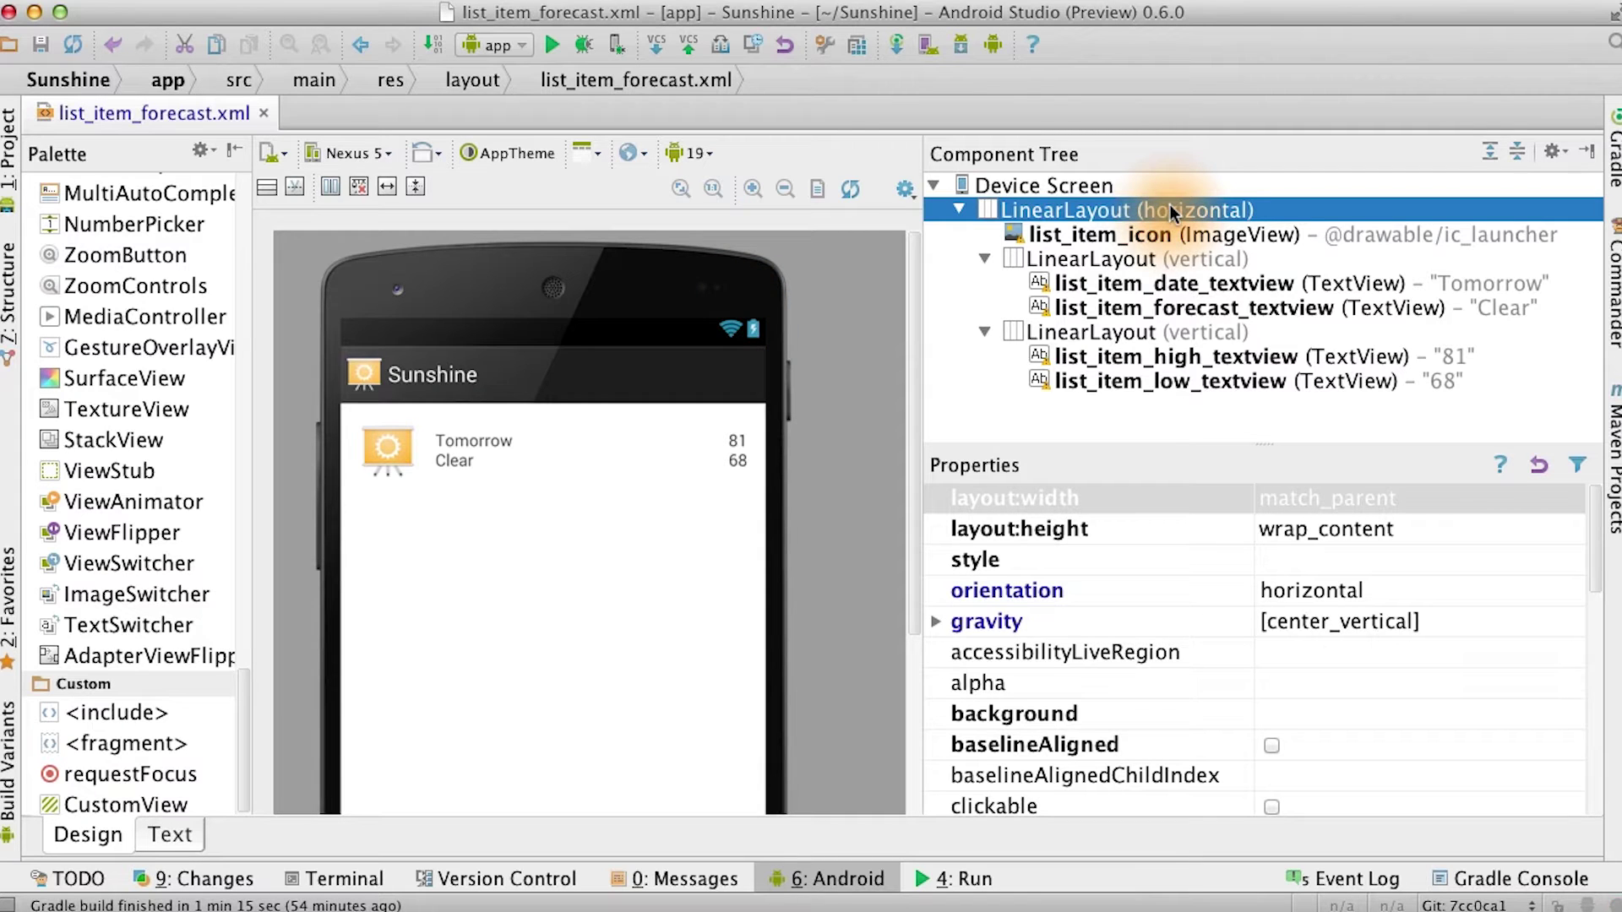
pyautogui.click(1167, 234)
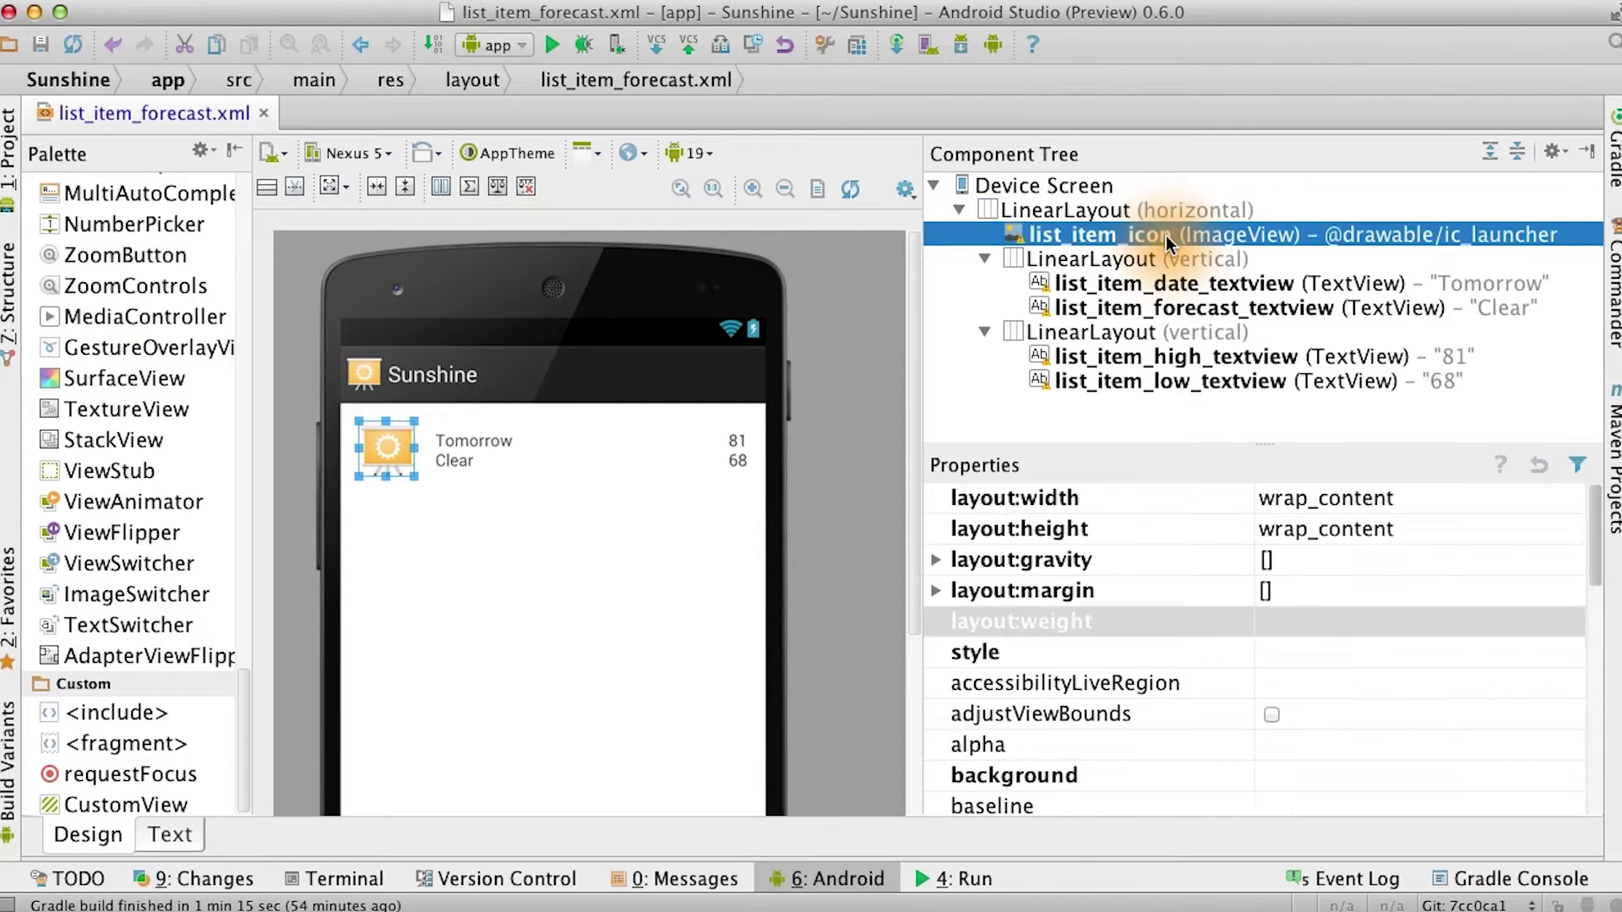
pyautogui.click(1165, 257)
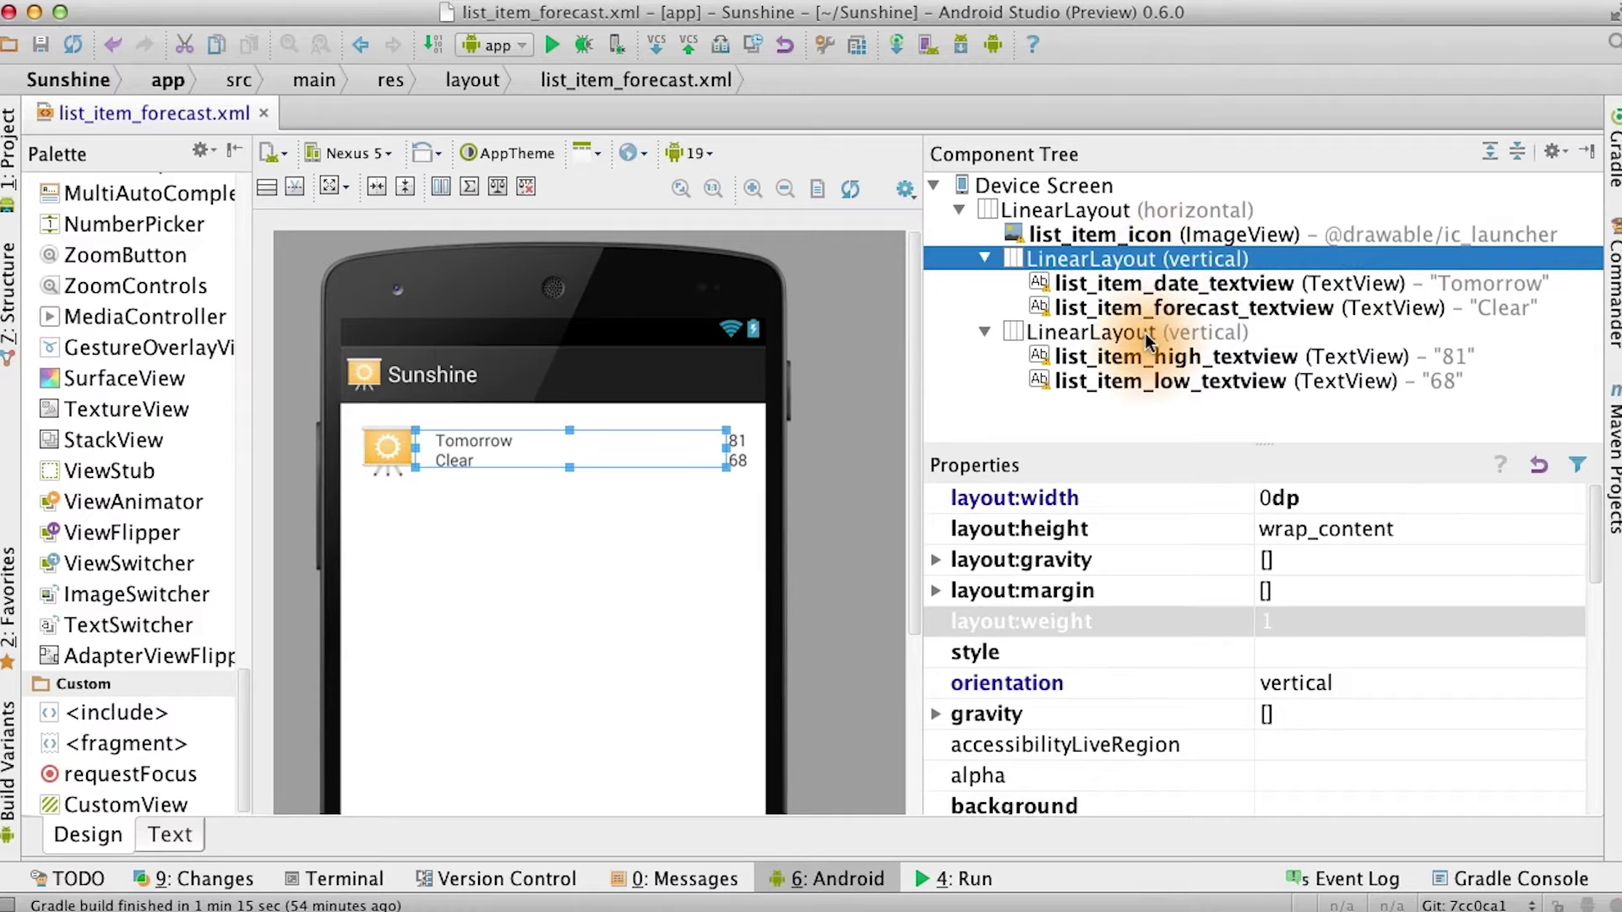
pyautogui.click(1145, 332)
pyautogui.click(1142, 260)
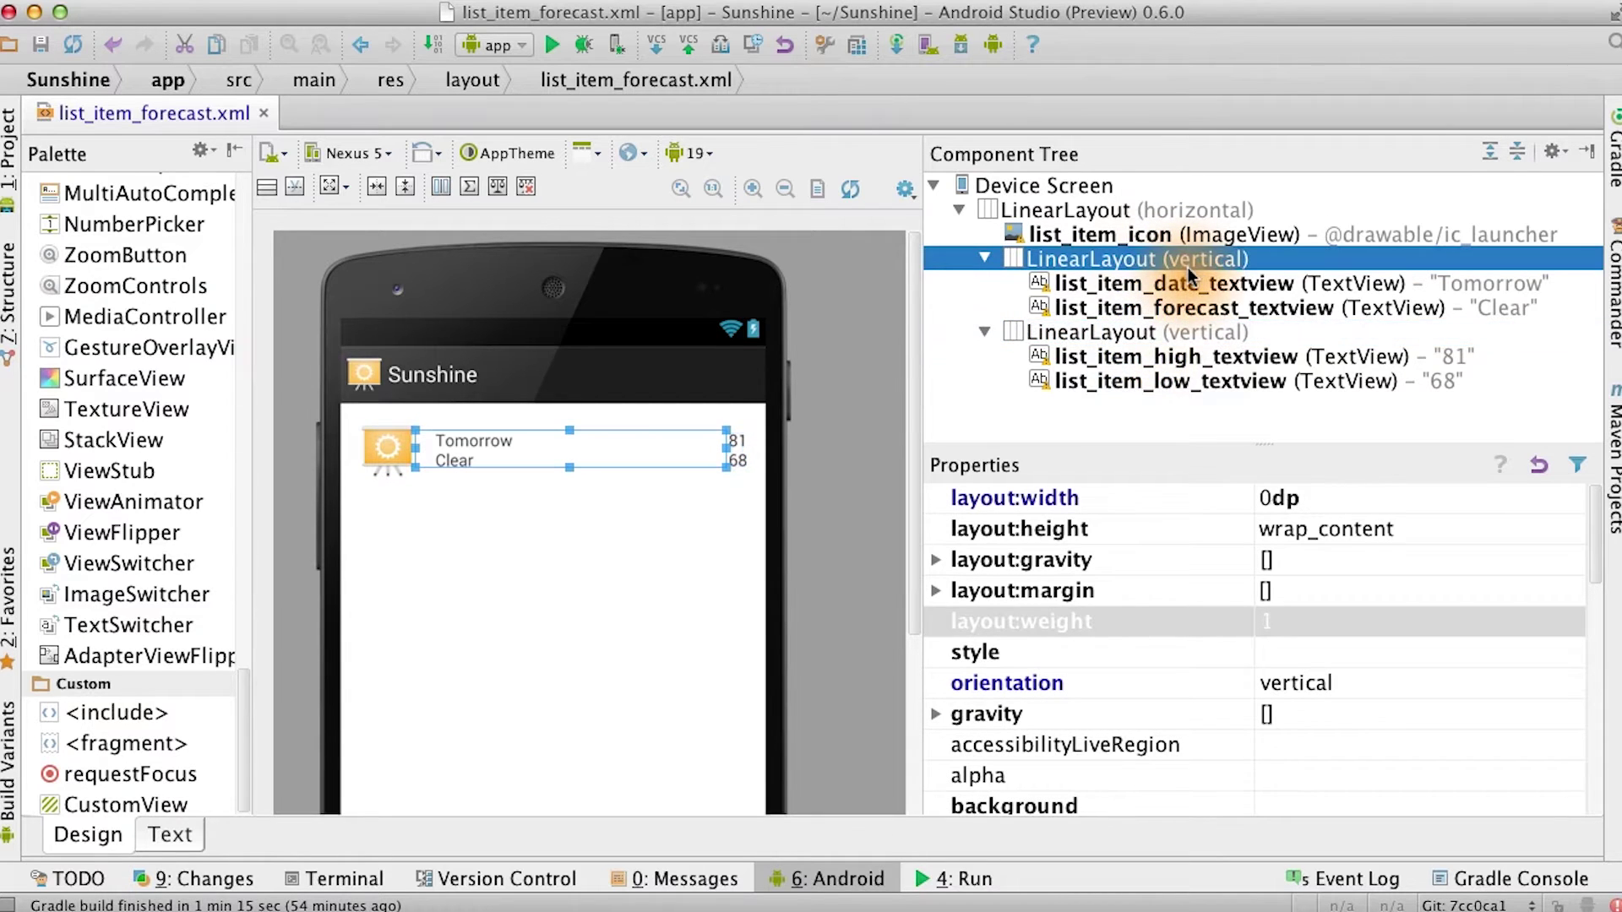
pyautogui.click(1266, 619)
pyautogui.write('1')
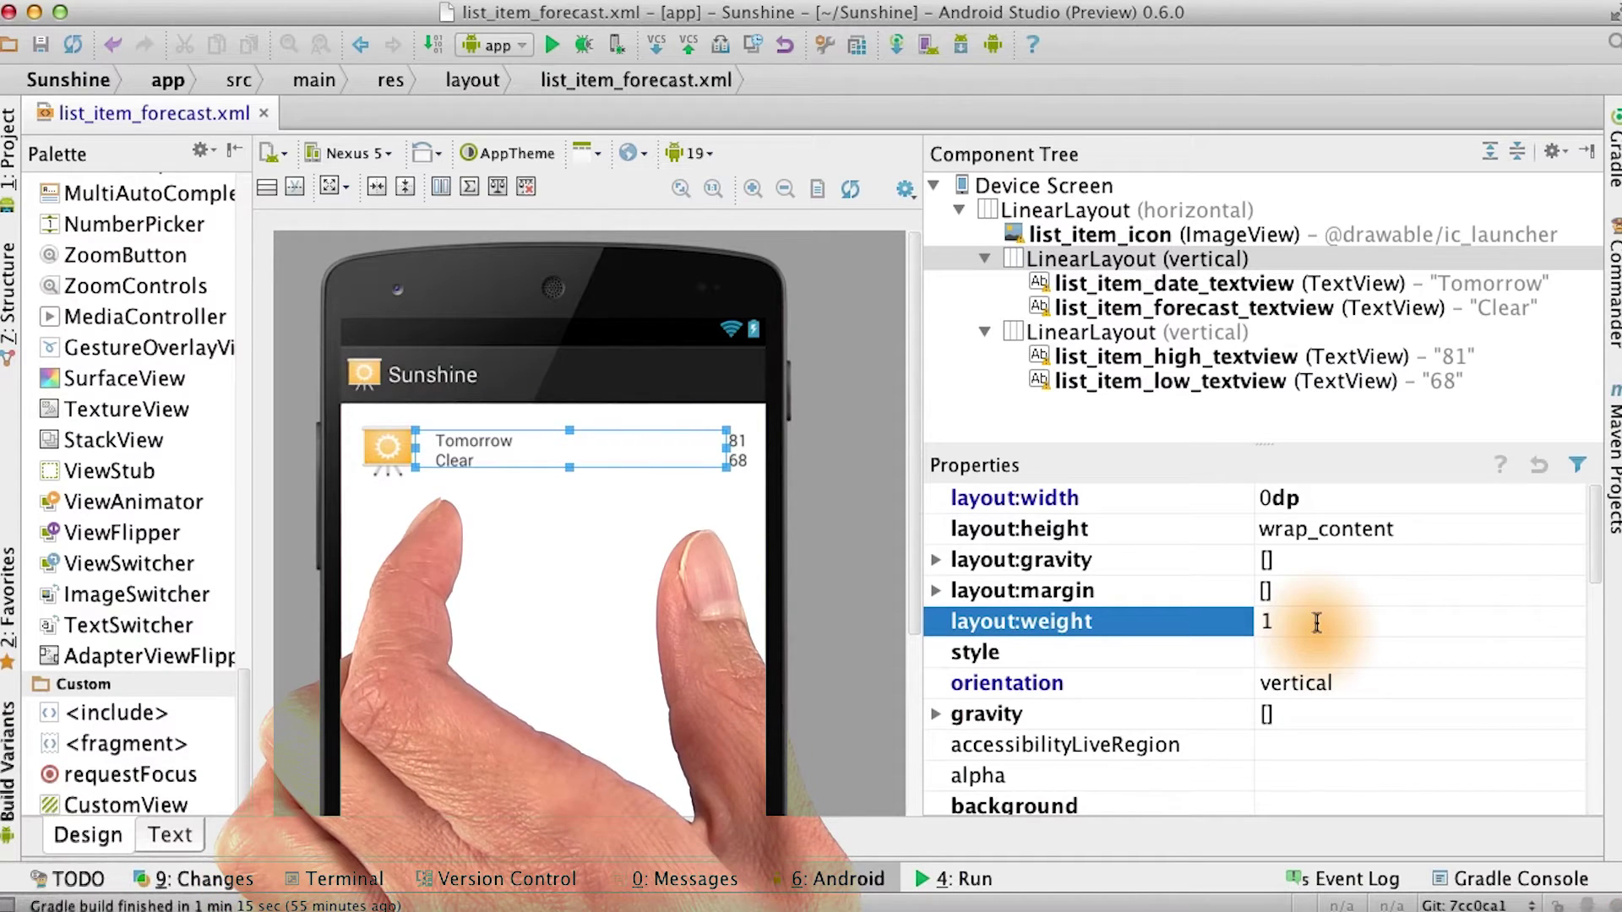
pyautogui.click(1143, 331)
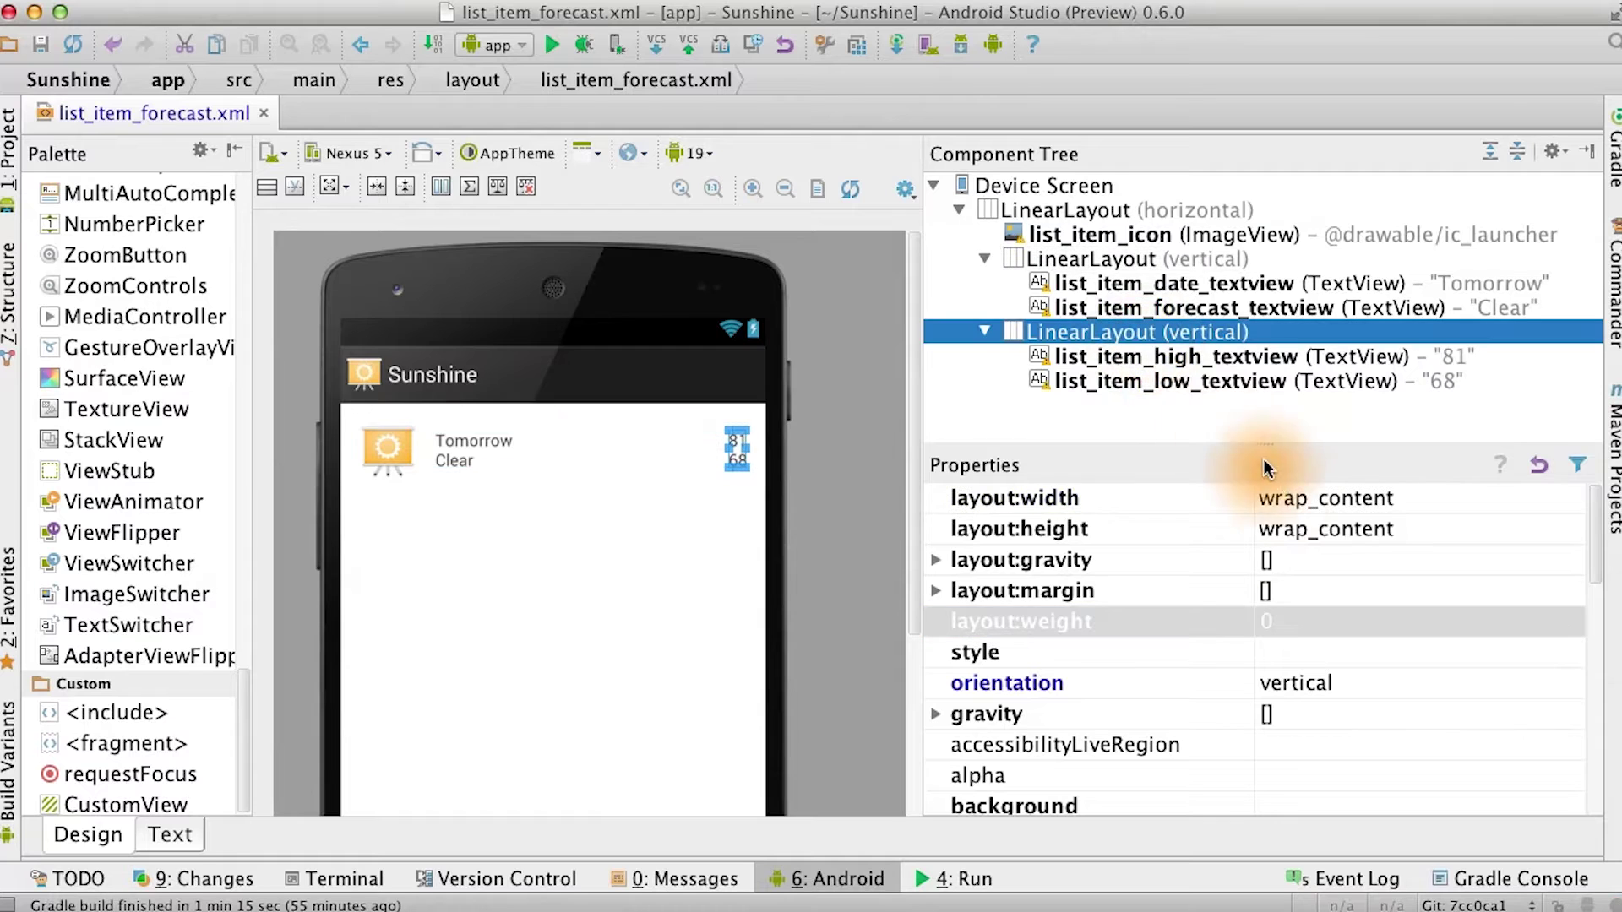
# Reset the temperature column's layout weight to 0 in the attributes panel
pyautogui.click(1291, 620)
pyautogui.write('1')
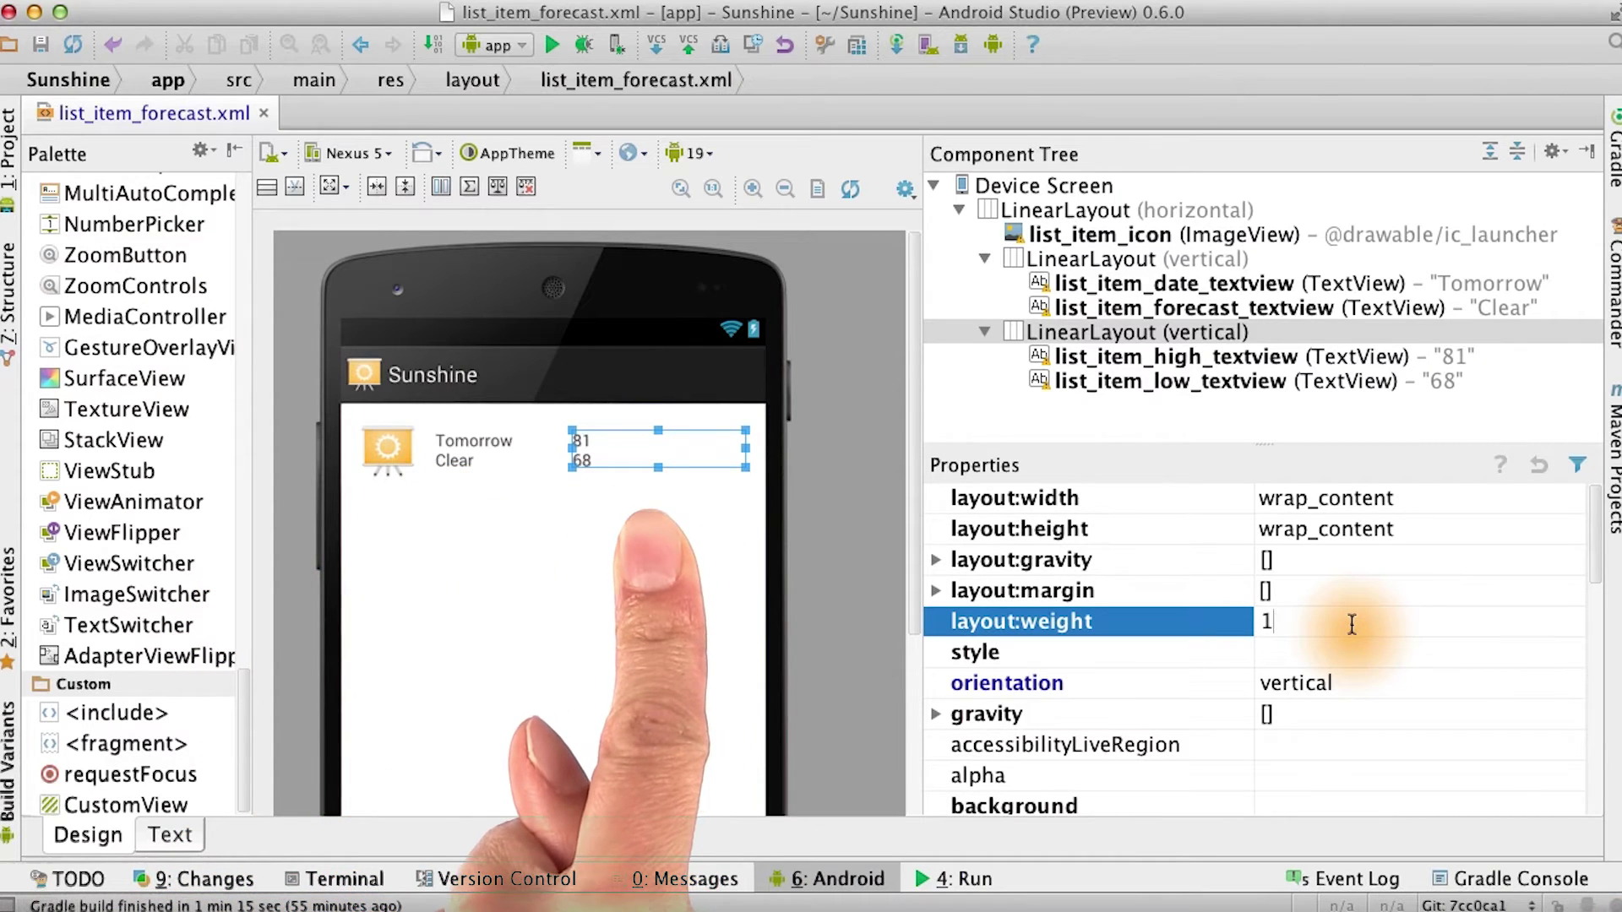
pyautogui.write('0')
pyautogui.press('Return')
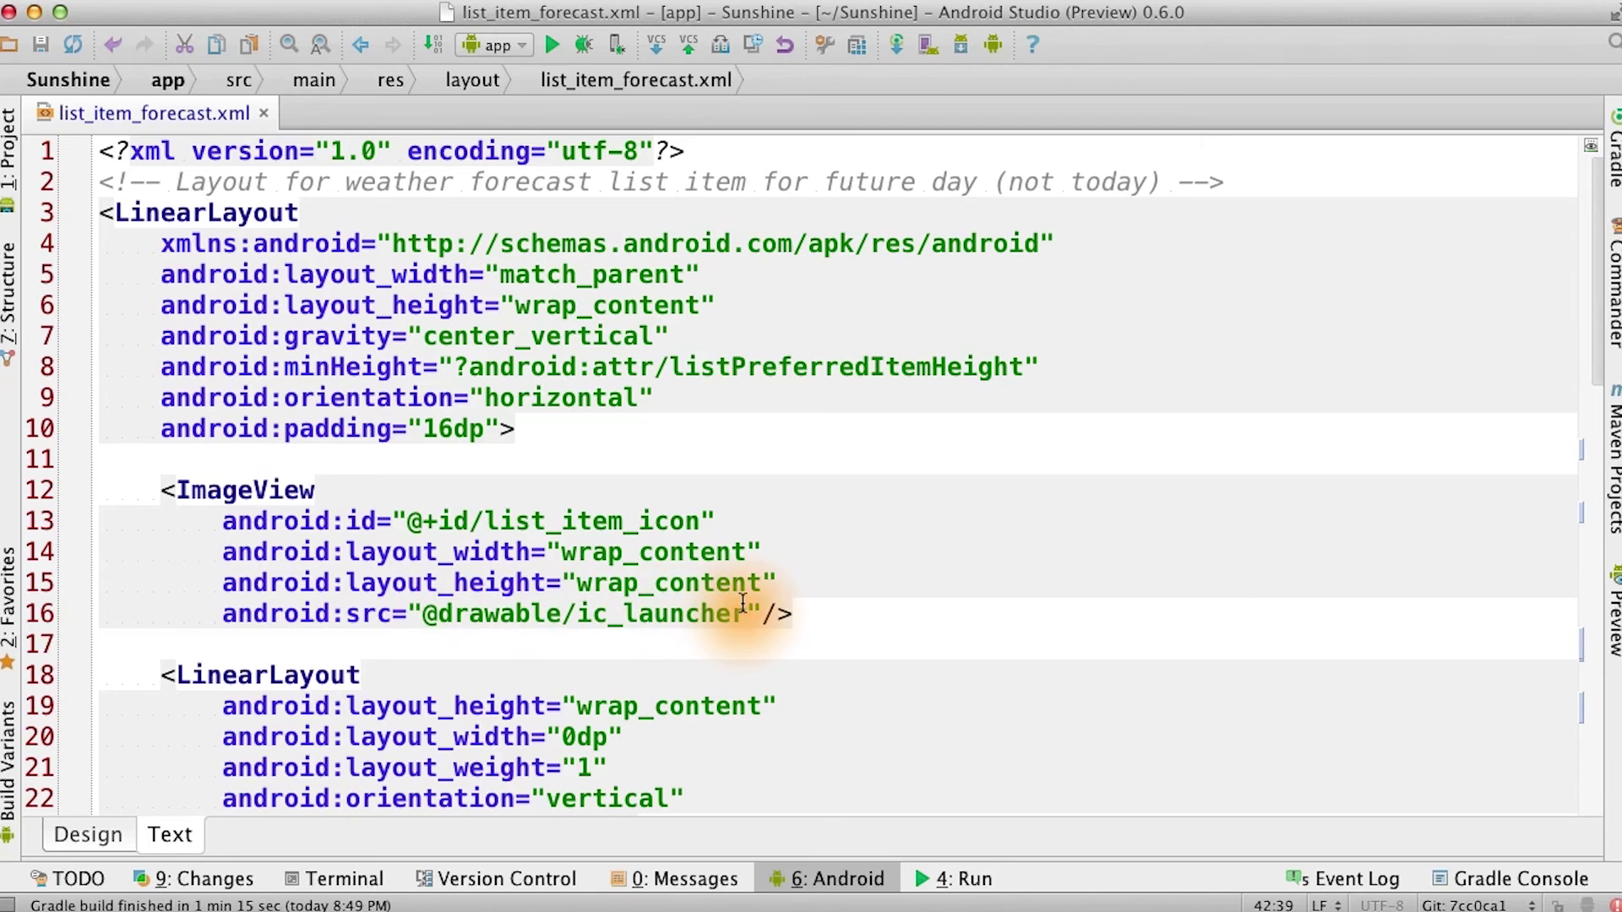
pyautogui.scroll(-5, 735, 606)
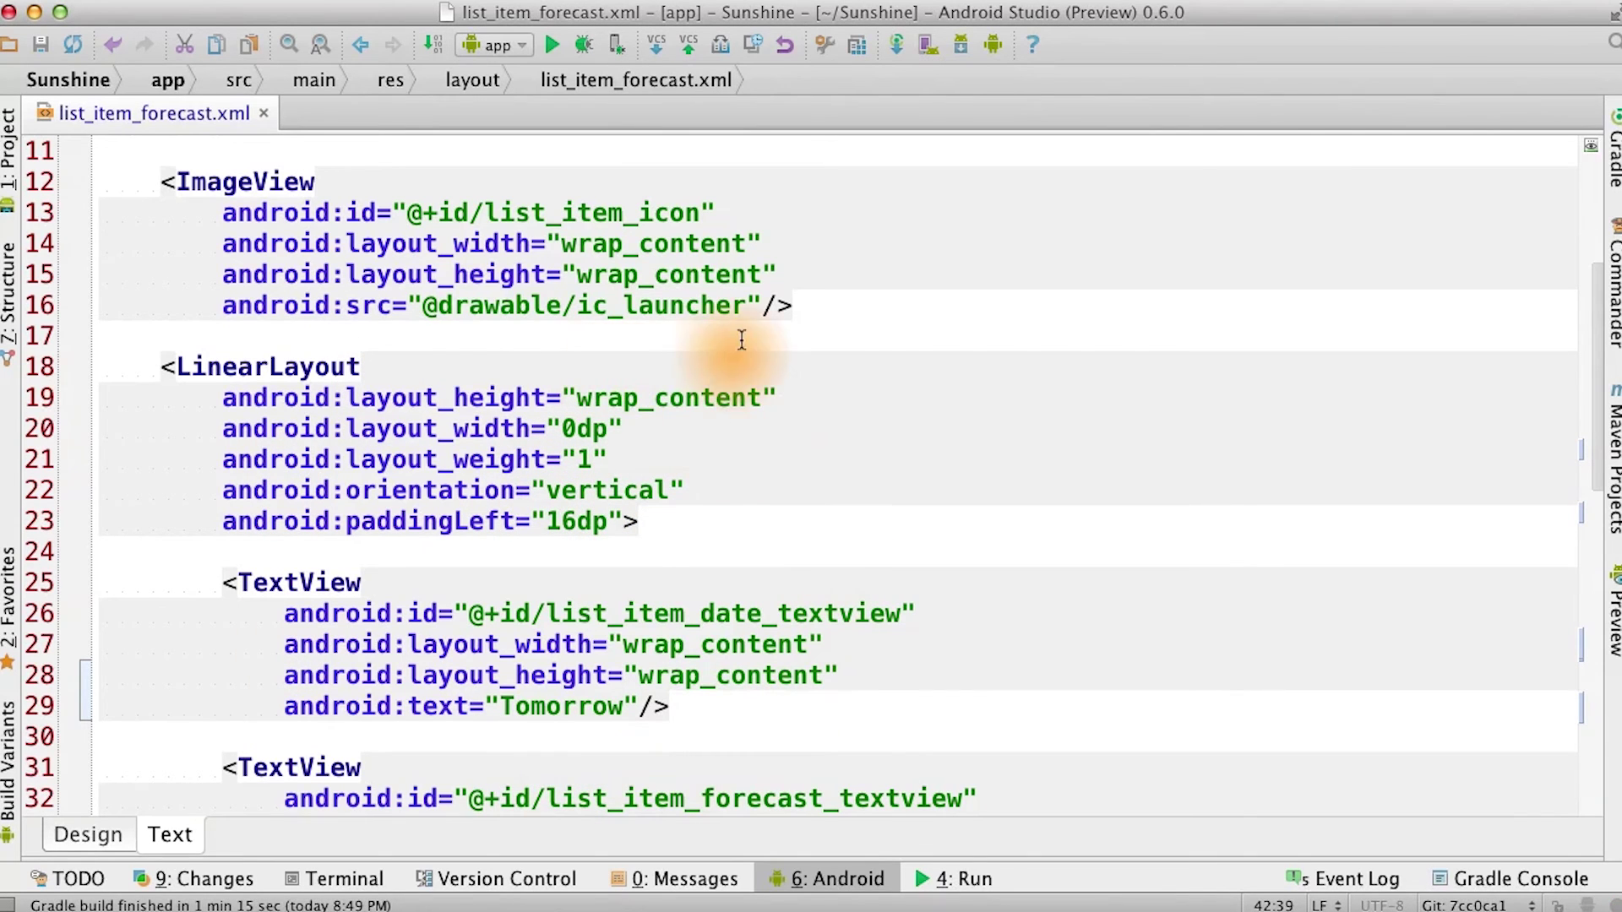
pyautogui.scroll(-3, 659, 381)
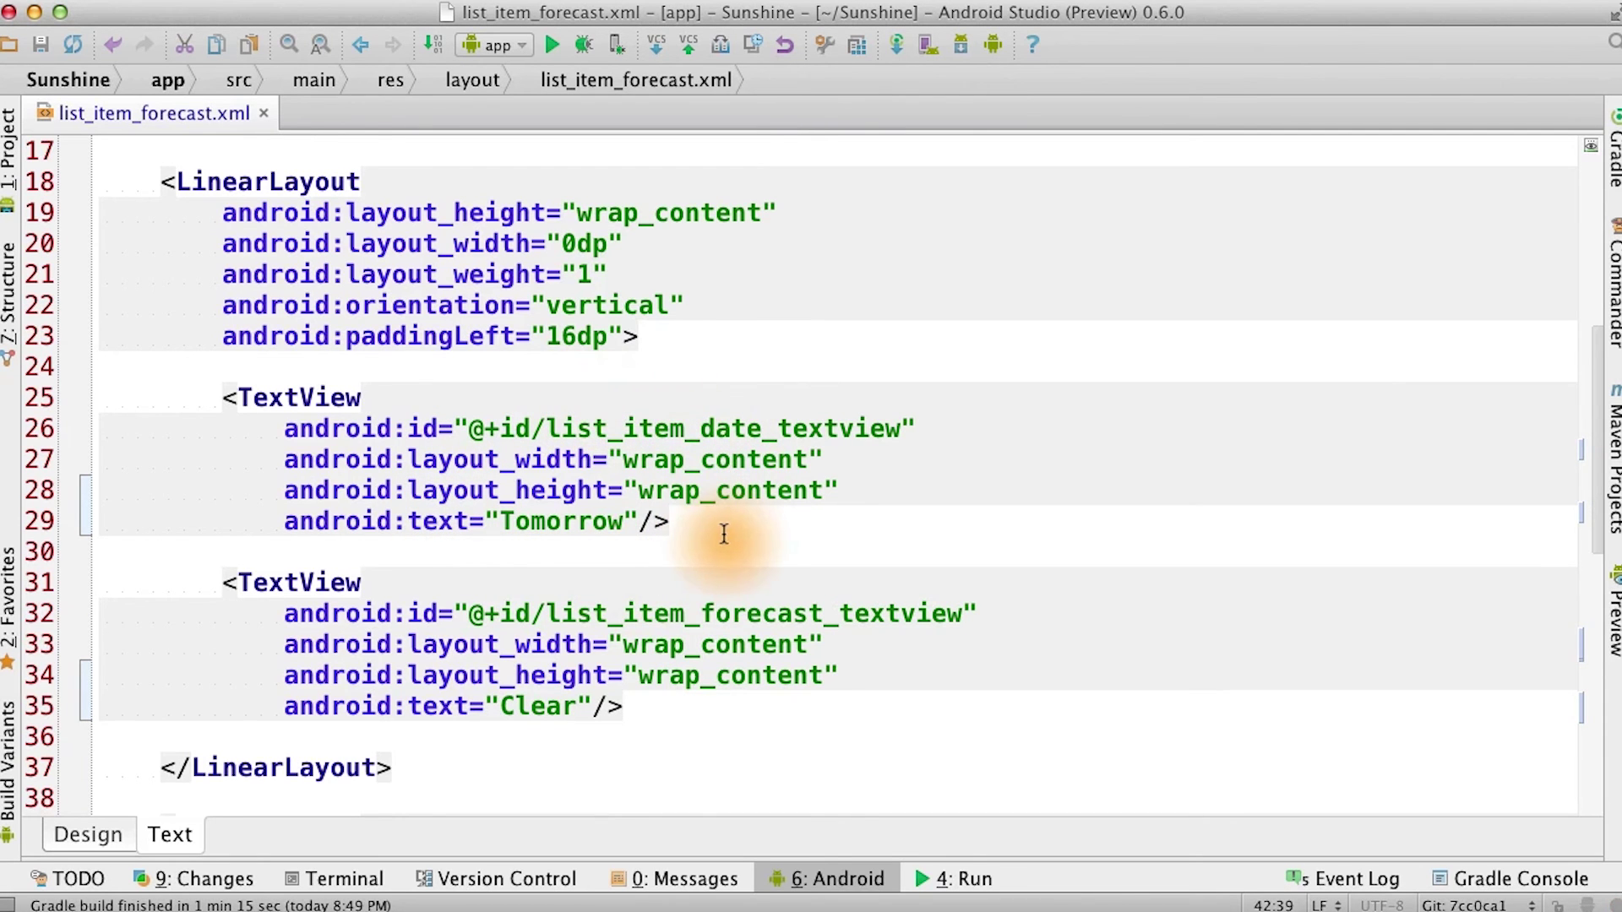
pyautogui.scroll(-9, 597, 583)
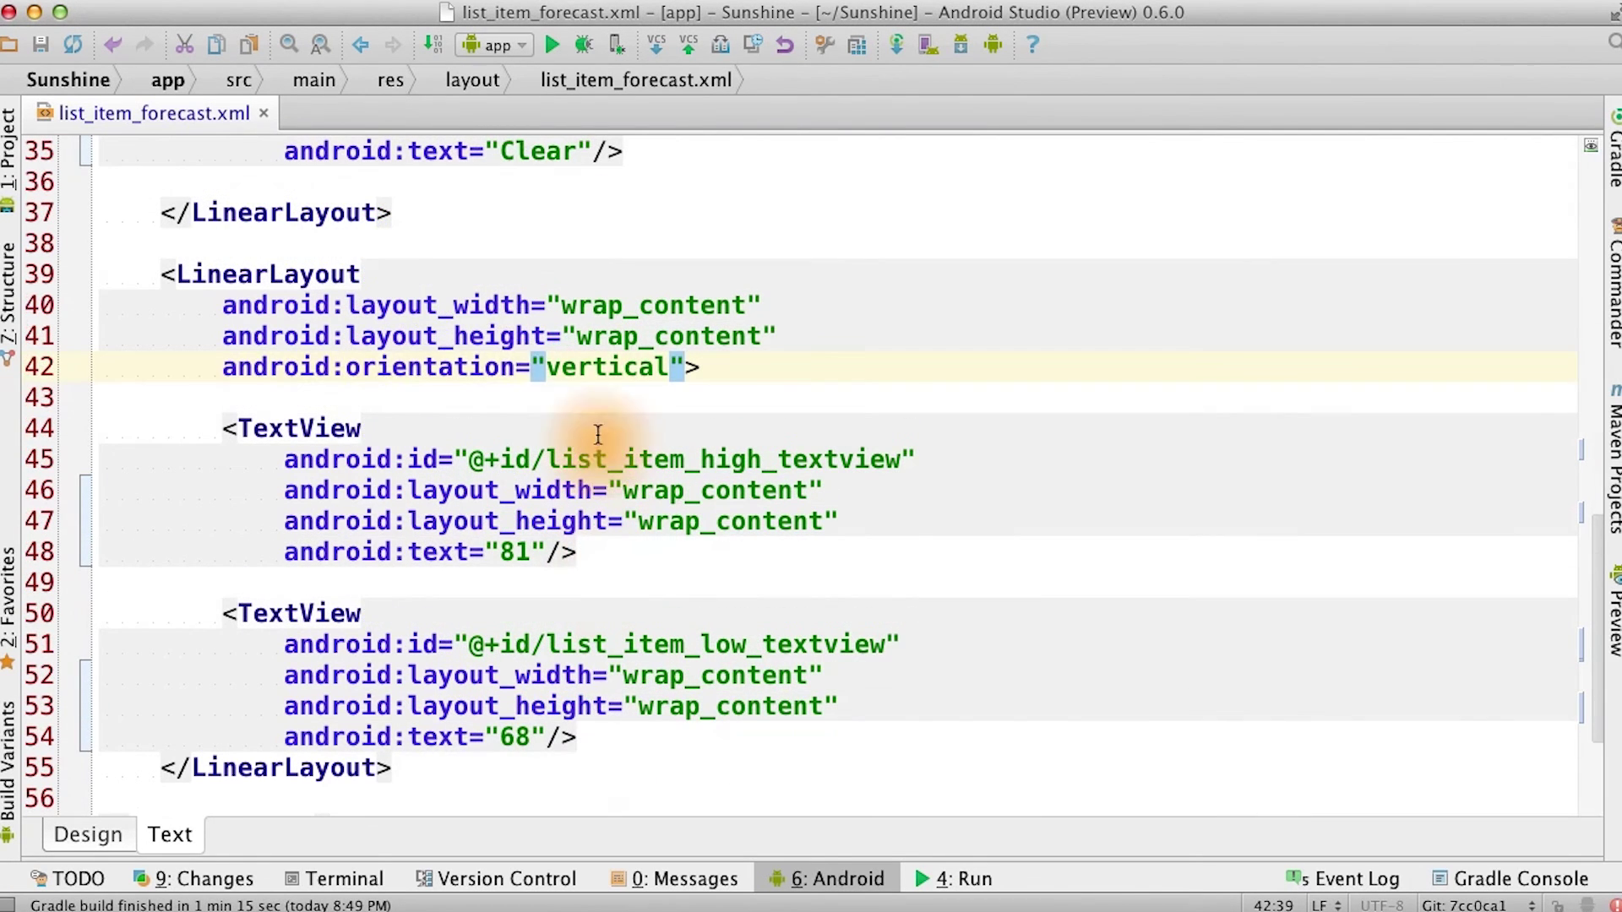